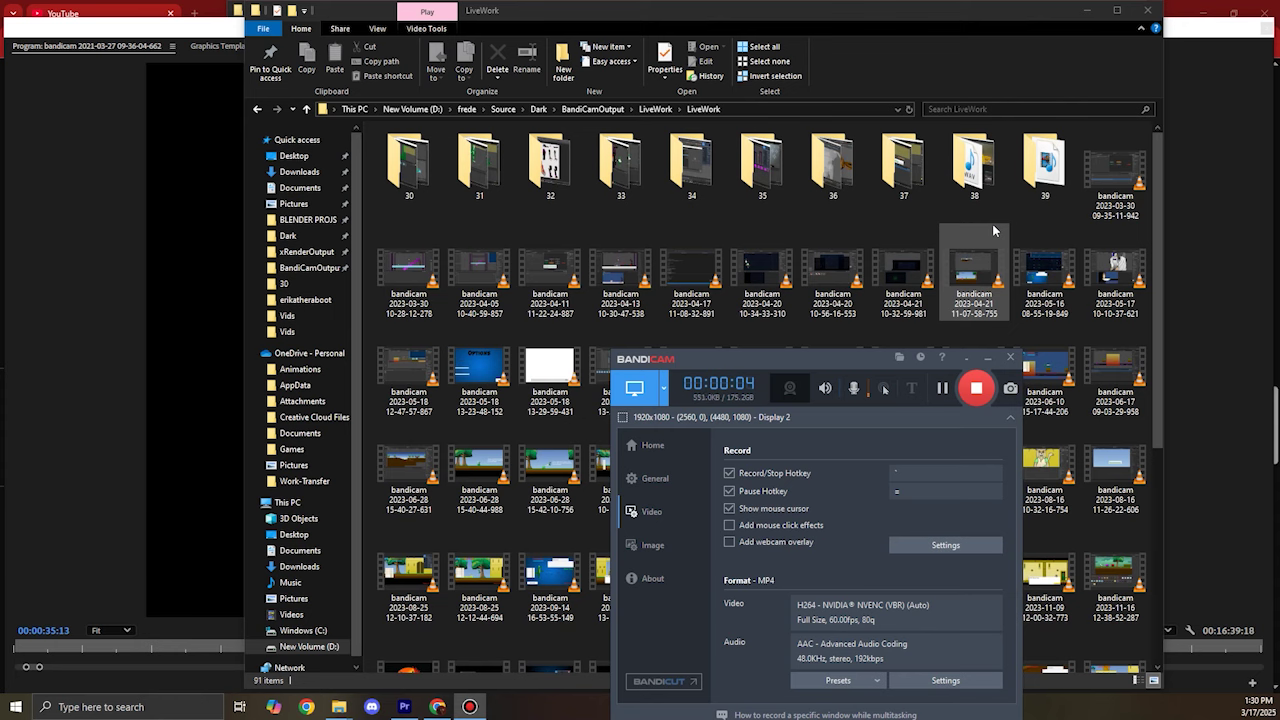
click(406, 166)
double_click(406, 166)
double_click(409, 170)
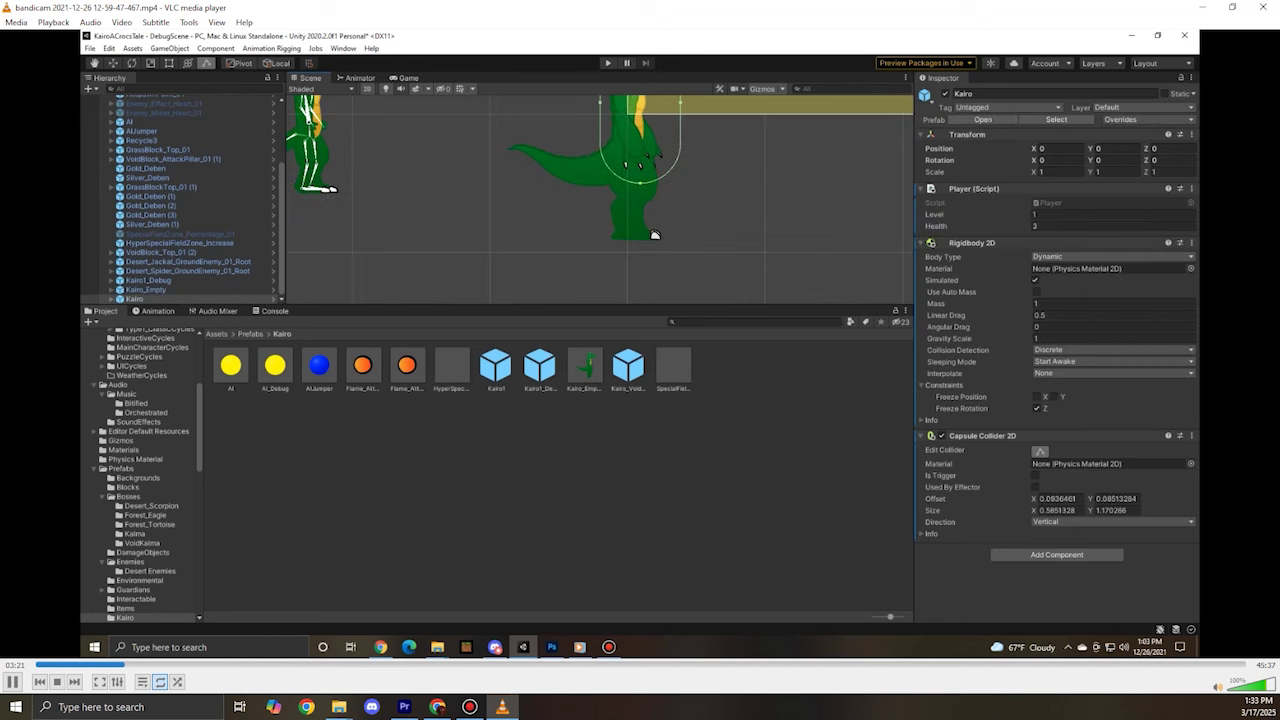
Step: Skip the recording forward past the animation clip creation to the placement of Kairo's eye sprite, at about 8:28
click(143, 665)
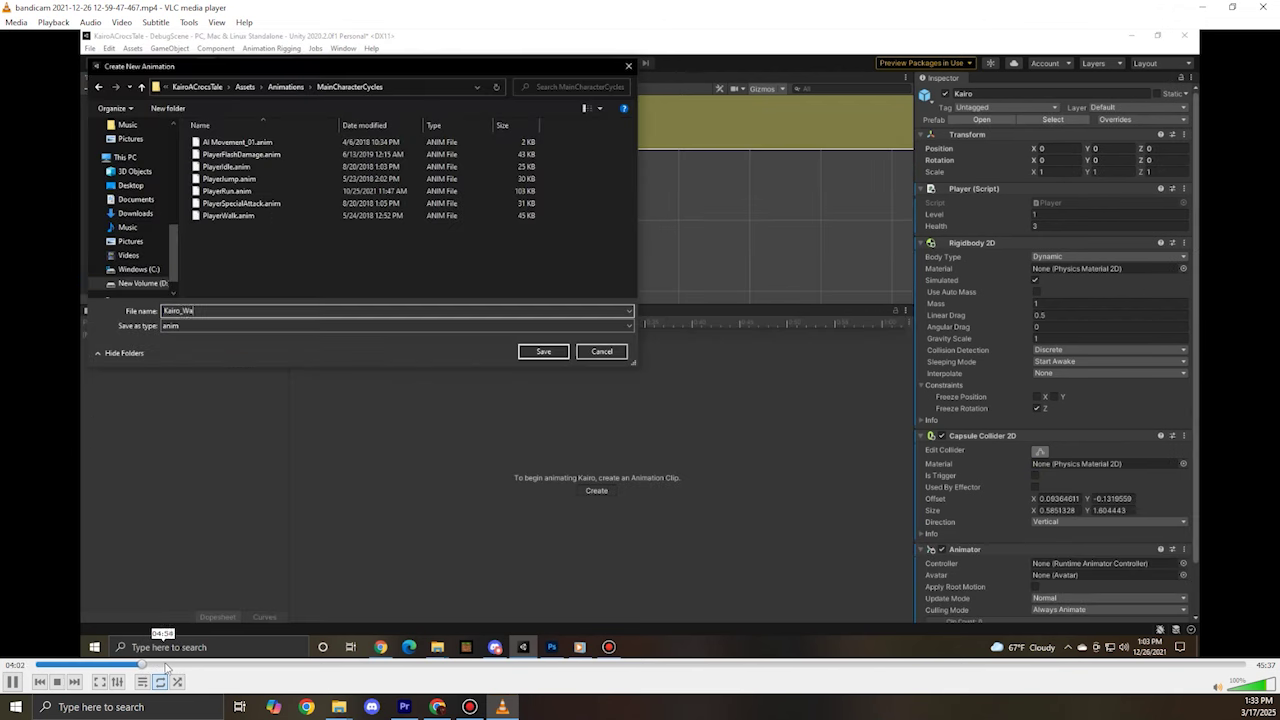
click(199, 665)
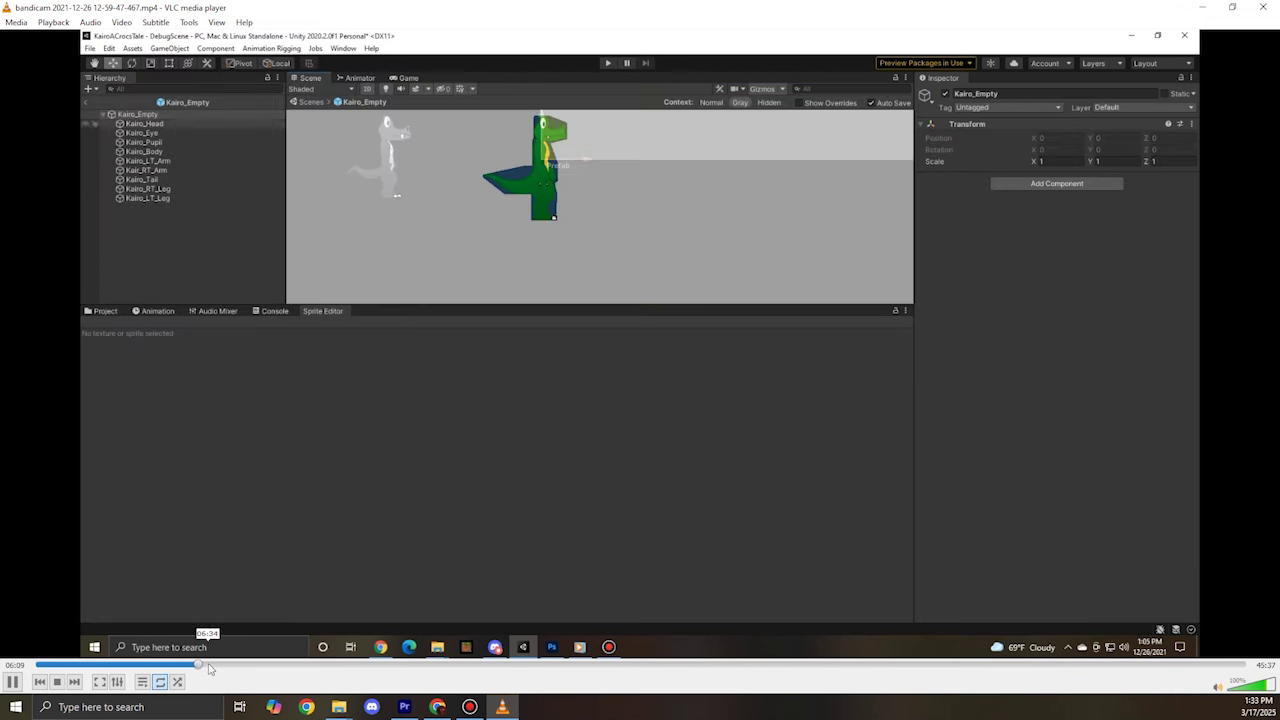
click(216, 665)
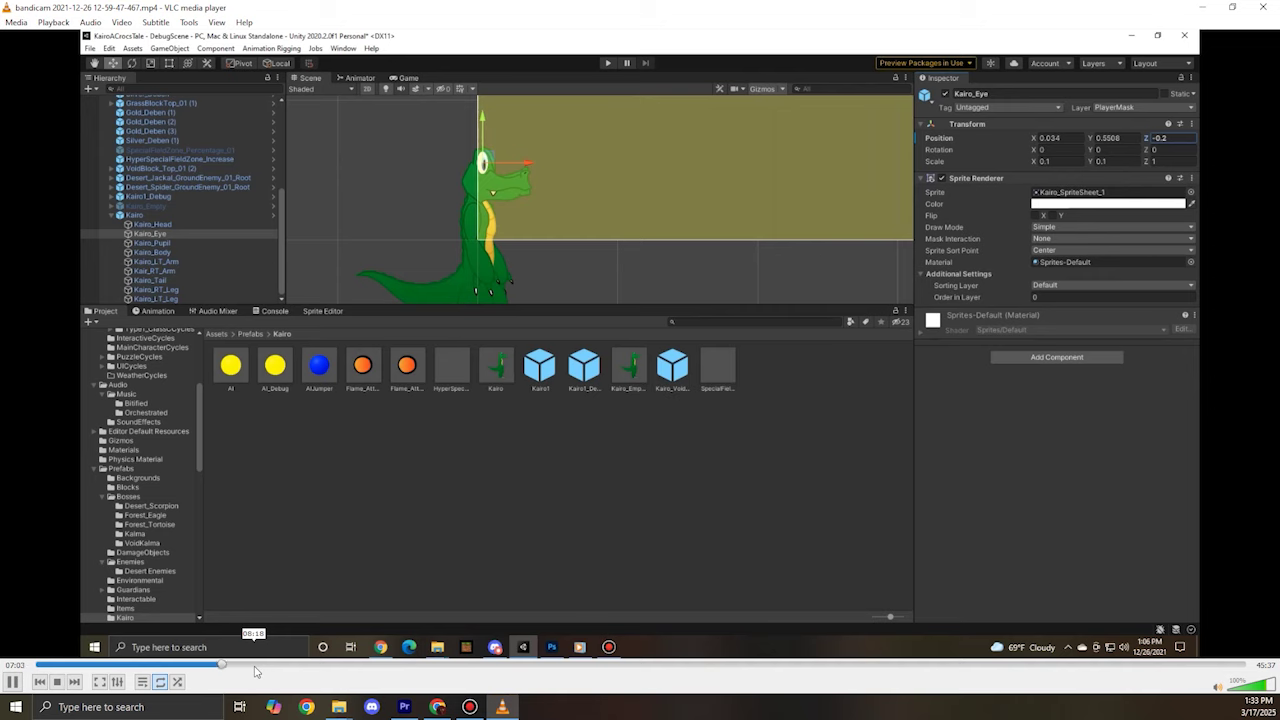
click(255, 665)
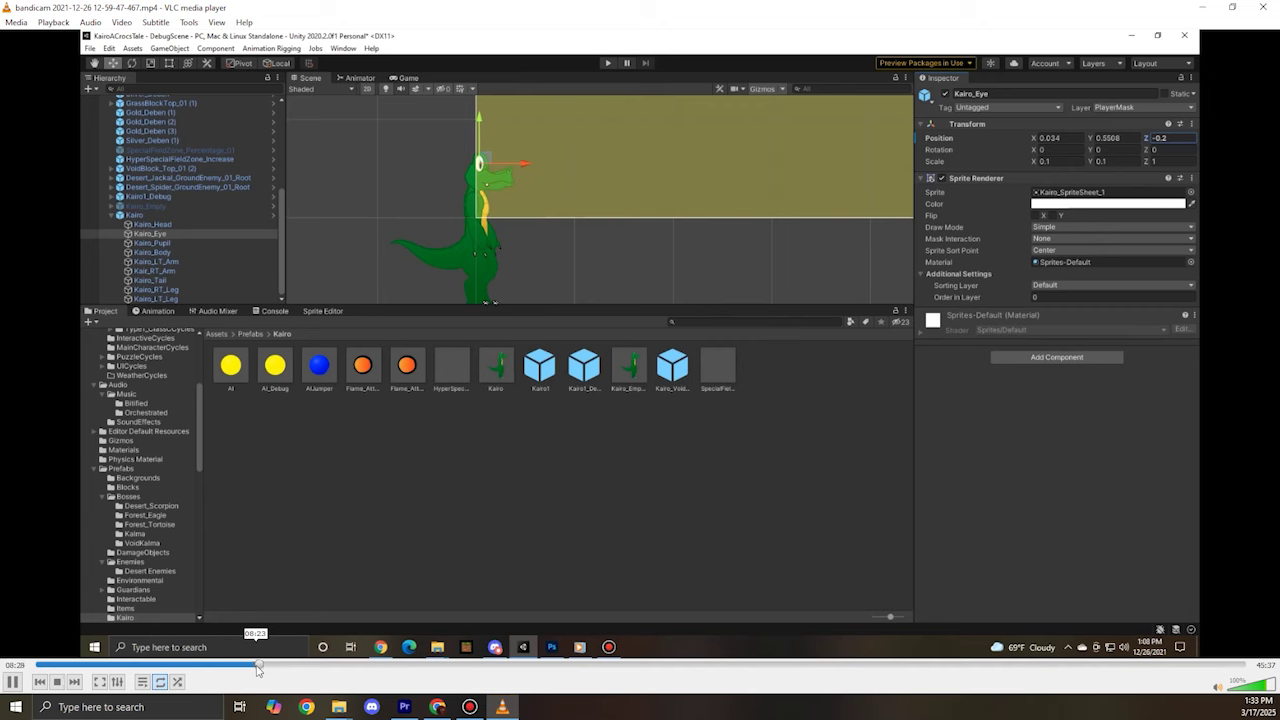
Step: Advance the recording to the bone creation for Kairo's tail and legs in the Sprite Editor
drag(258, 666, 391, 677)
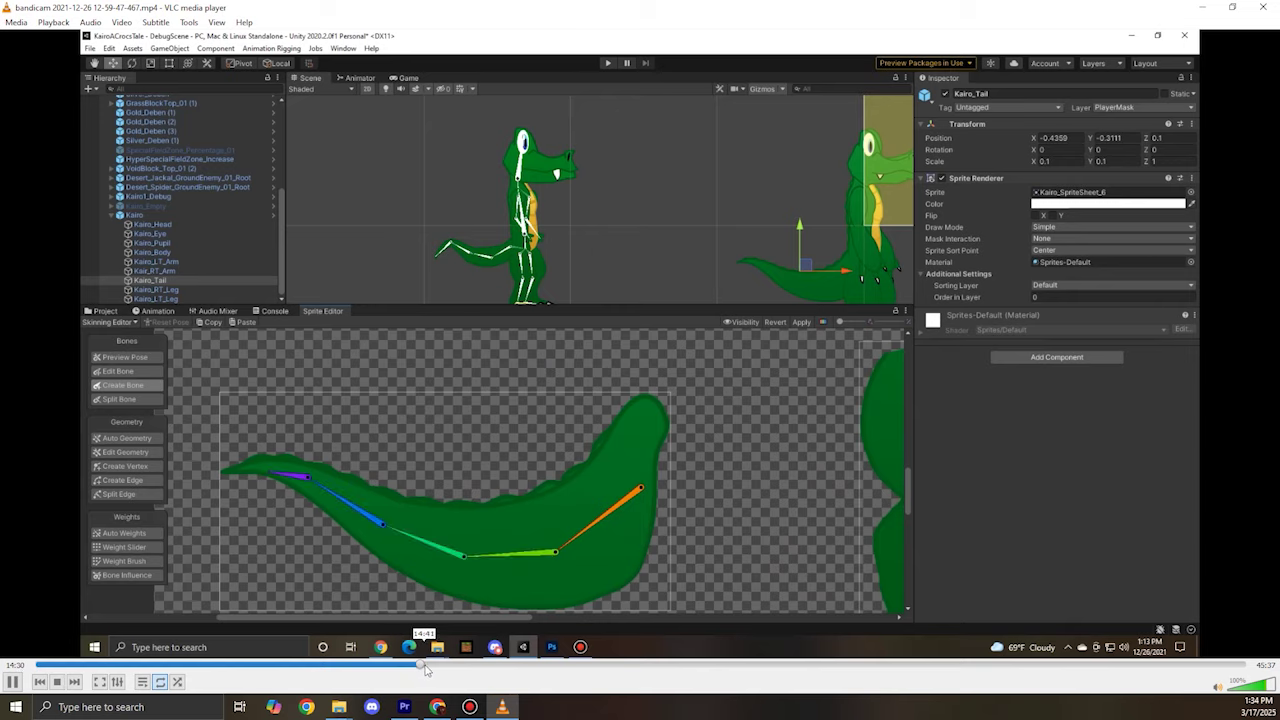
click(432, 664)
click(445, 665)
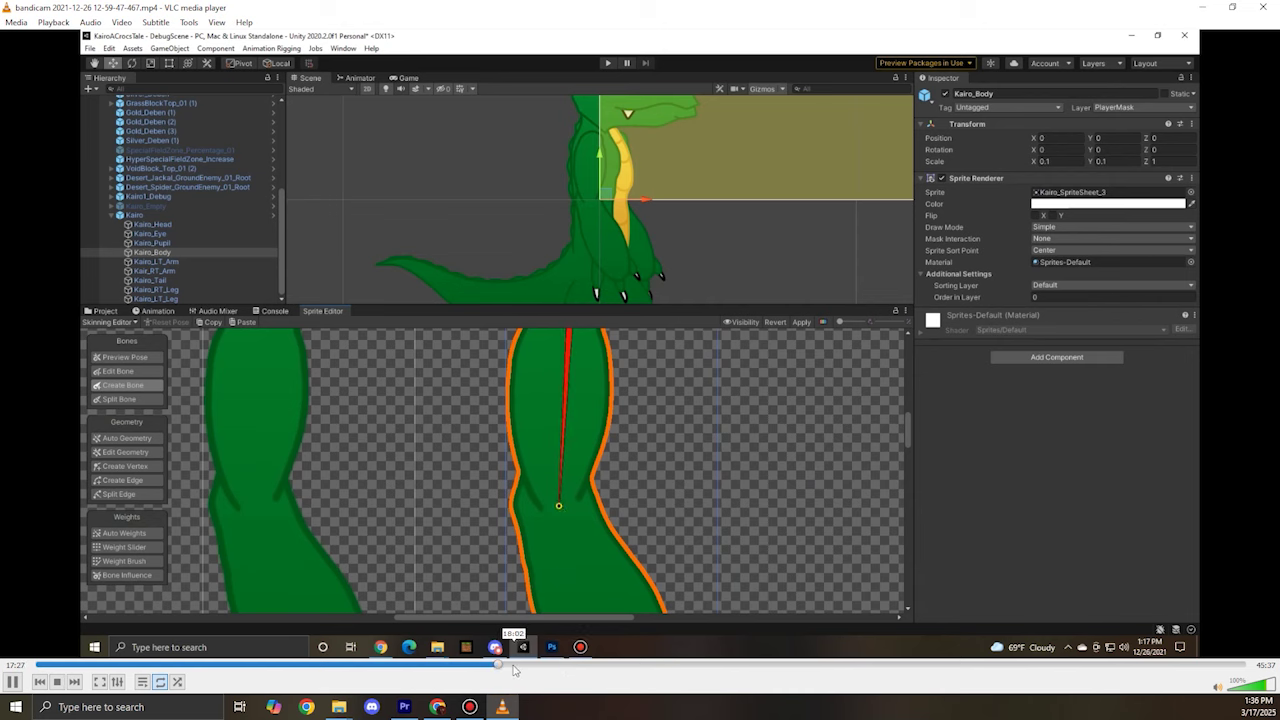
Step: Skip through the bone and mesh geometry editing to the auto weights section, at about 21:14
click(514, 665)
click(550, 666)
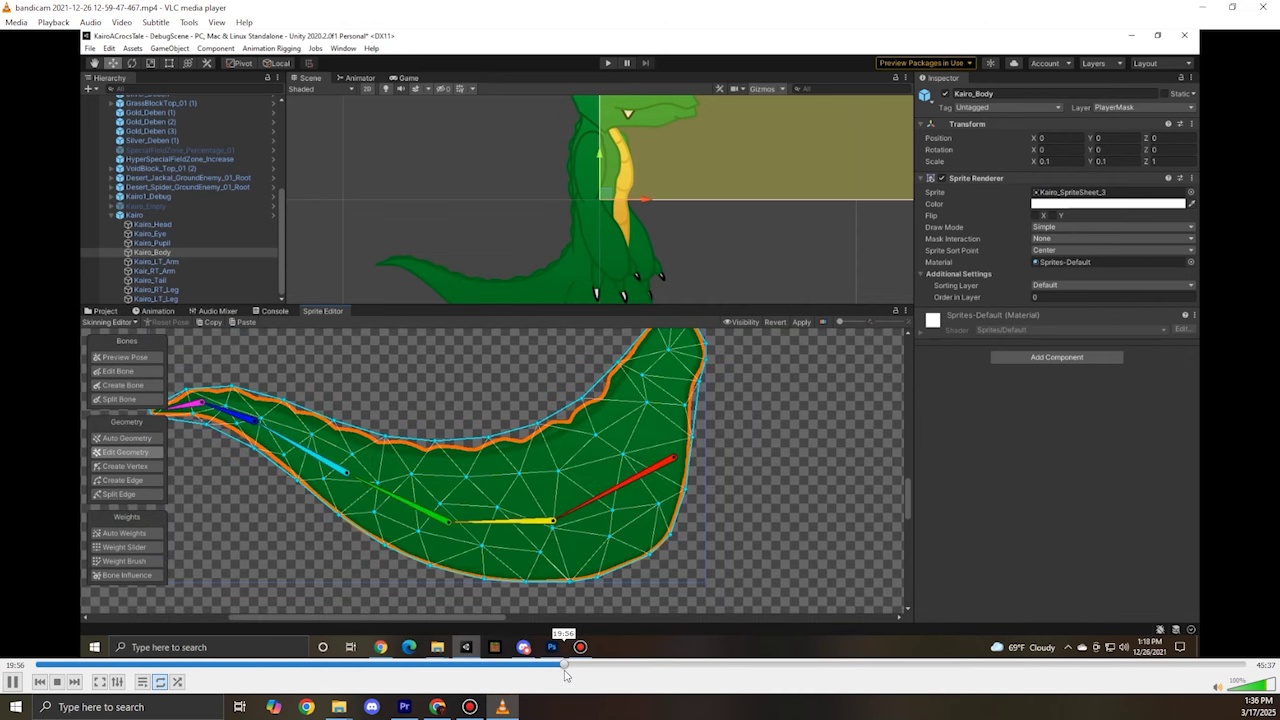
click(566, 666)
click(590, 666)
click(599, 666)
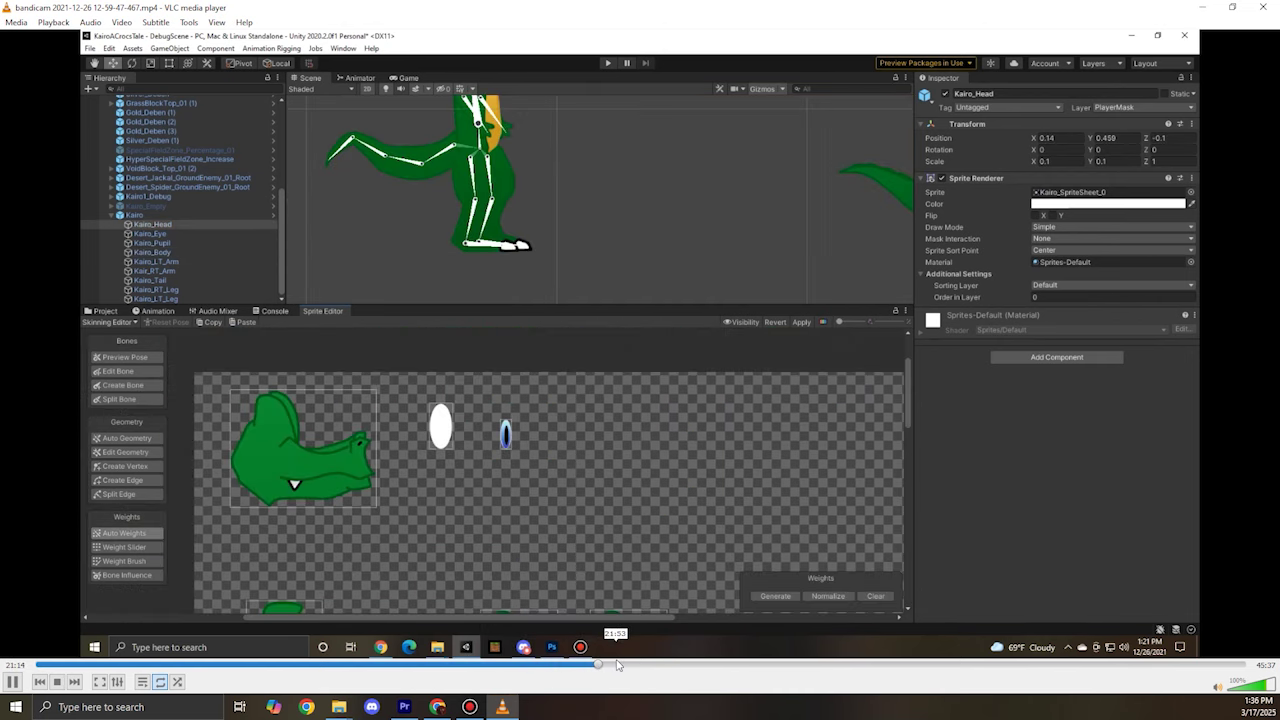
Step: Move the recording ahead to the creation of the head's bone on its Sprite Skin, at about 23:10
click(622, 666)
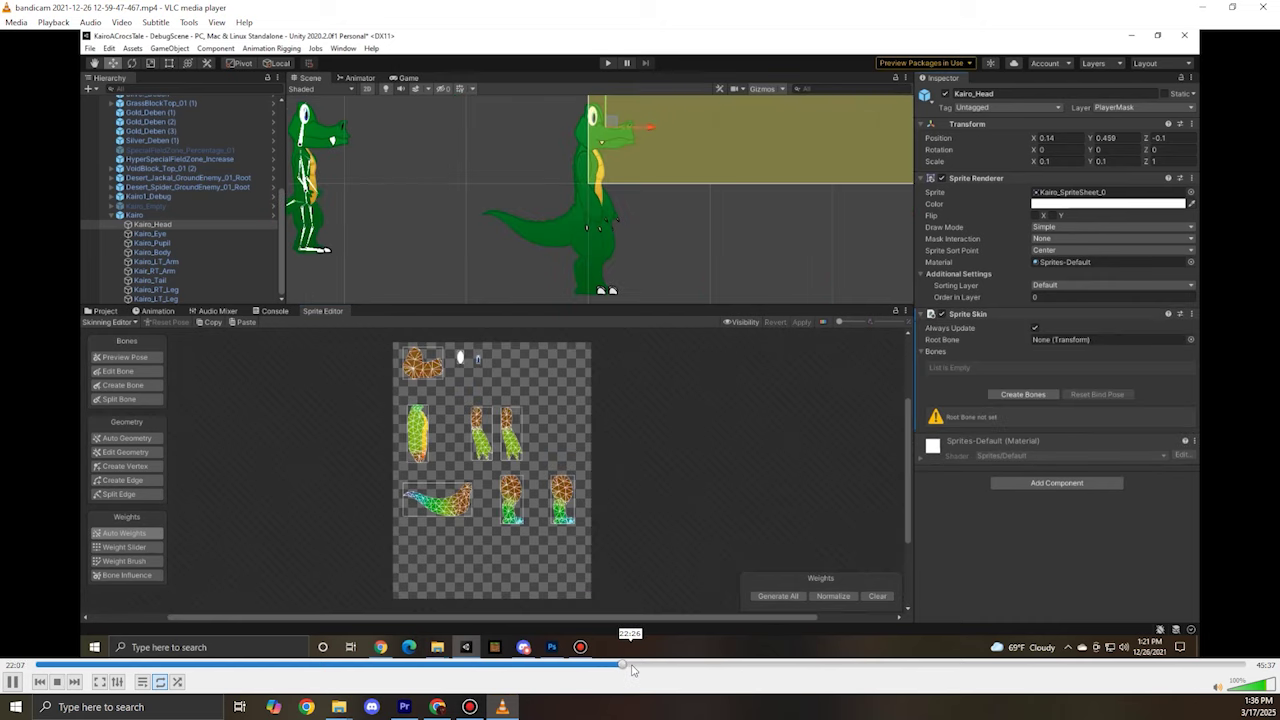
click(632, 666)
click(645, 666)
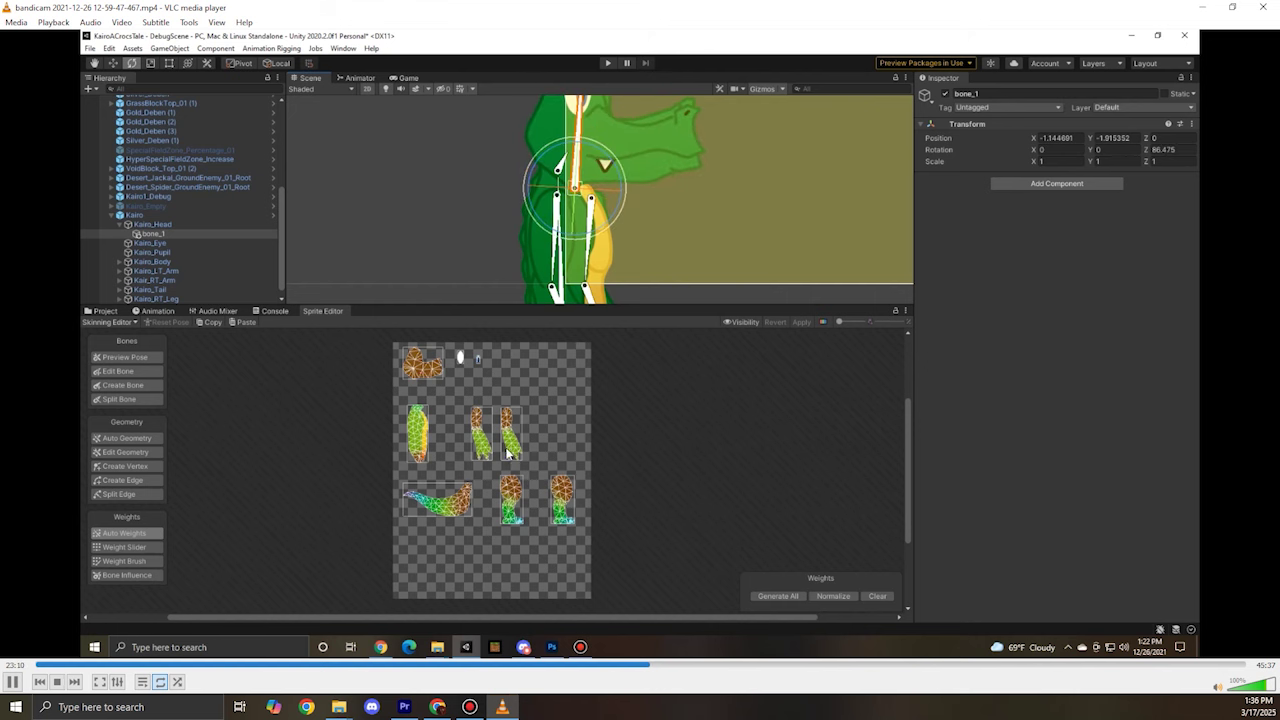
Step: Lower the playback volume to 95% and skip the recording to the bone renaming, at about 25:23
scroll(459, 535, down, 1)
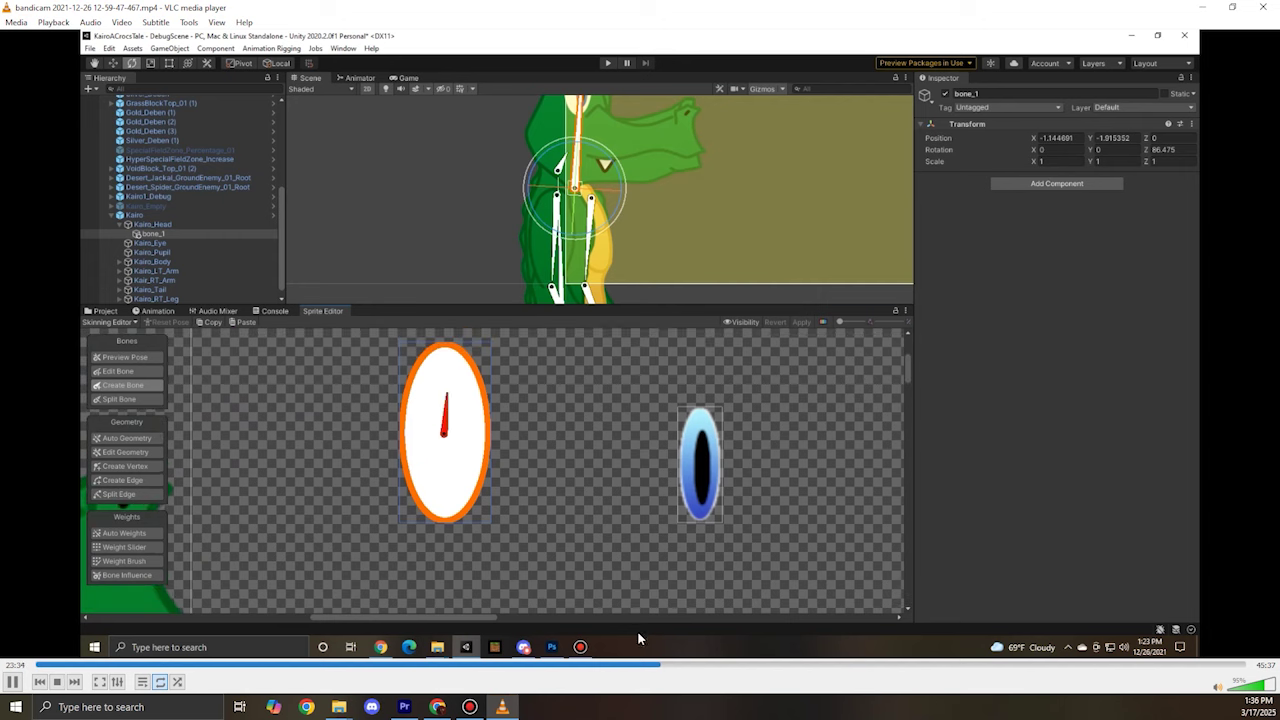
click(692, 665)
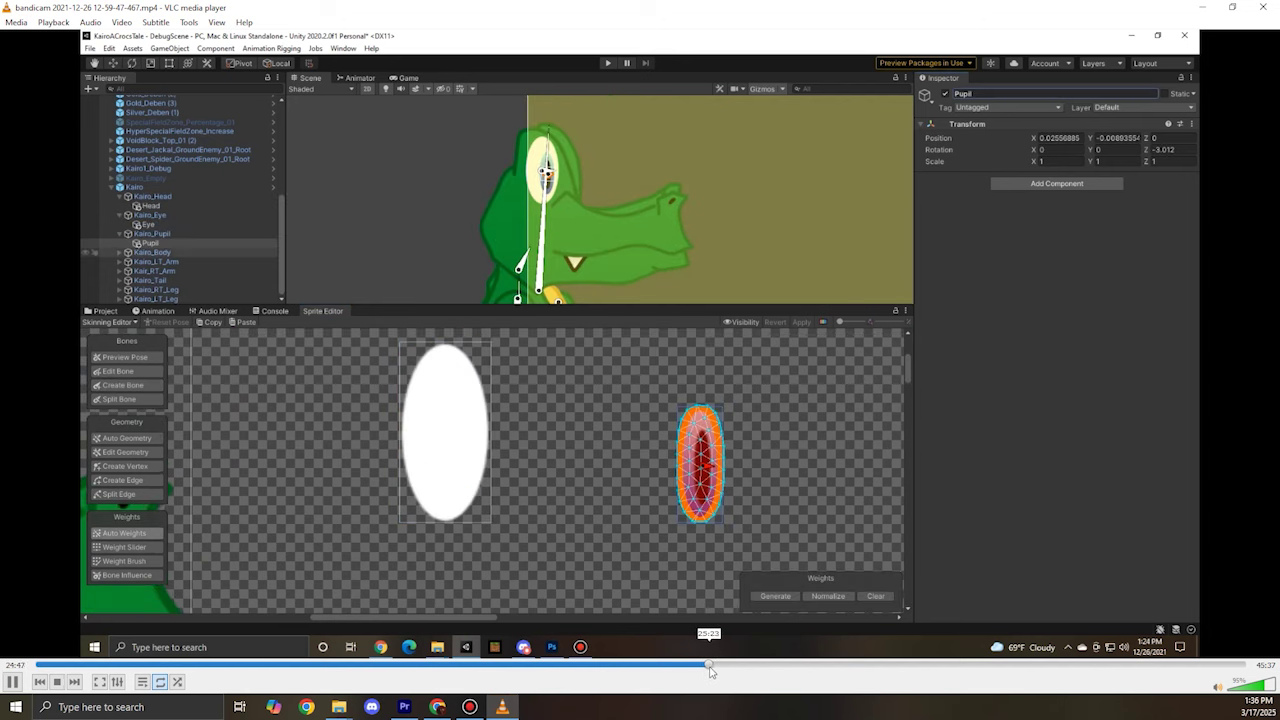
click(710, 666)
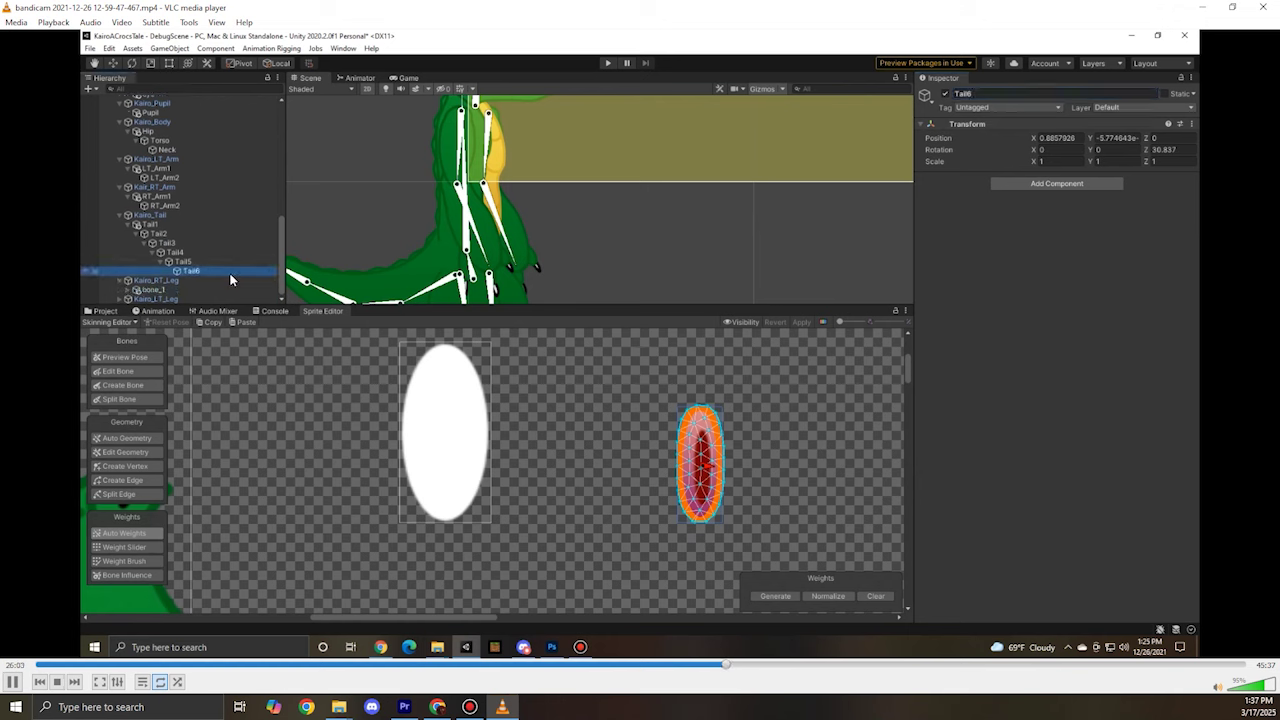
Step: Skip the recording forward through the regrouping of Kairo's bones under the Bones object, past 30:09
click(756, 665)
click(768, 665)
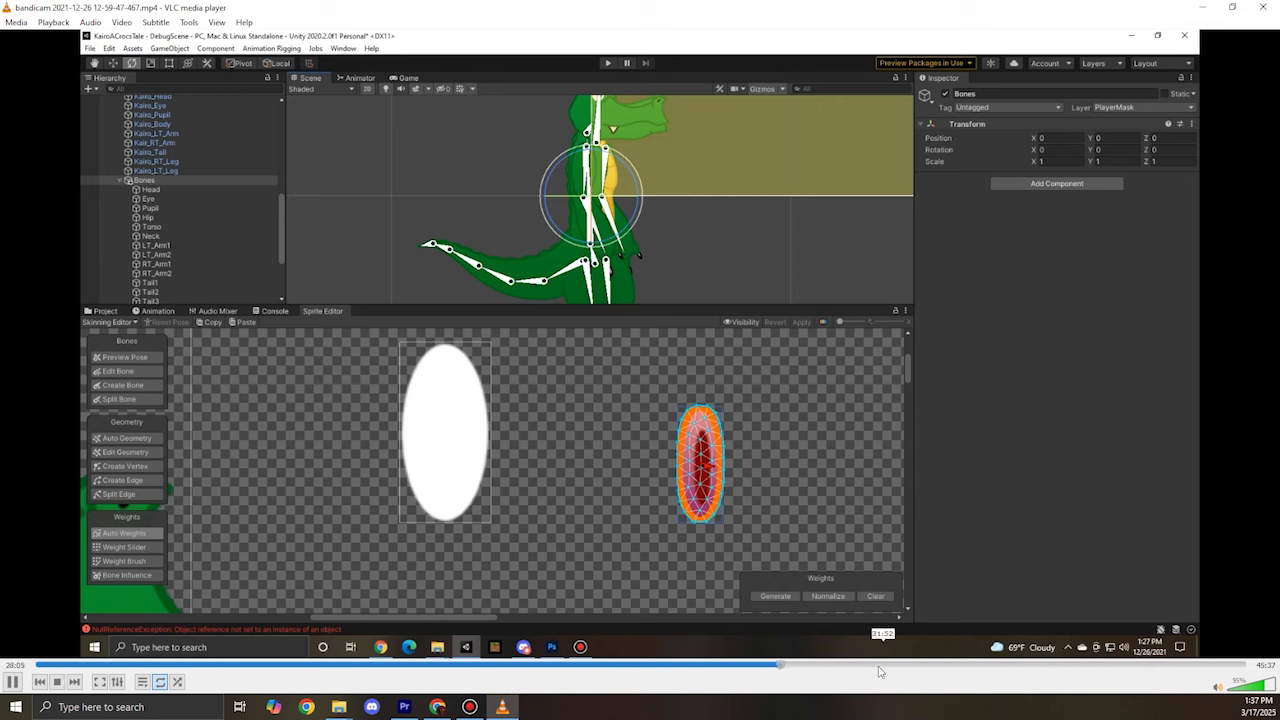
click(801, 665)
click(818, 665)
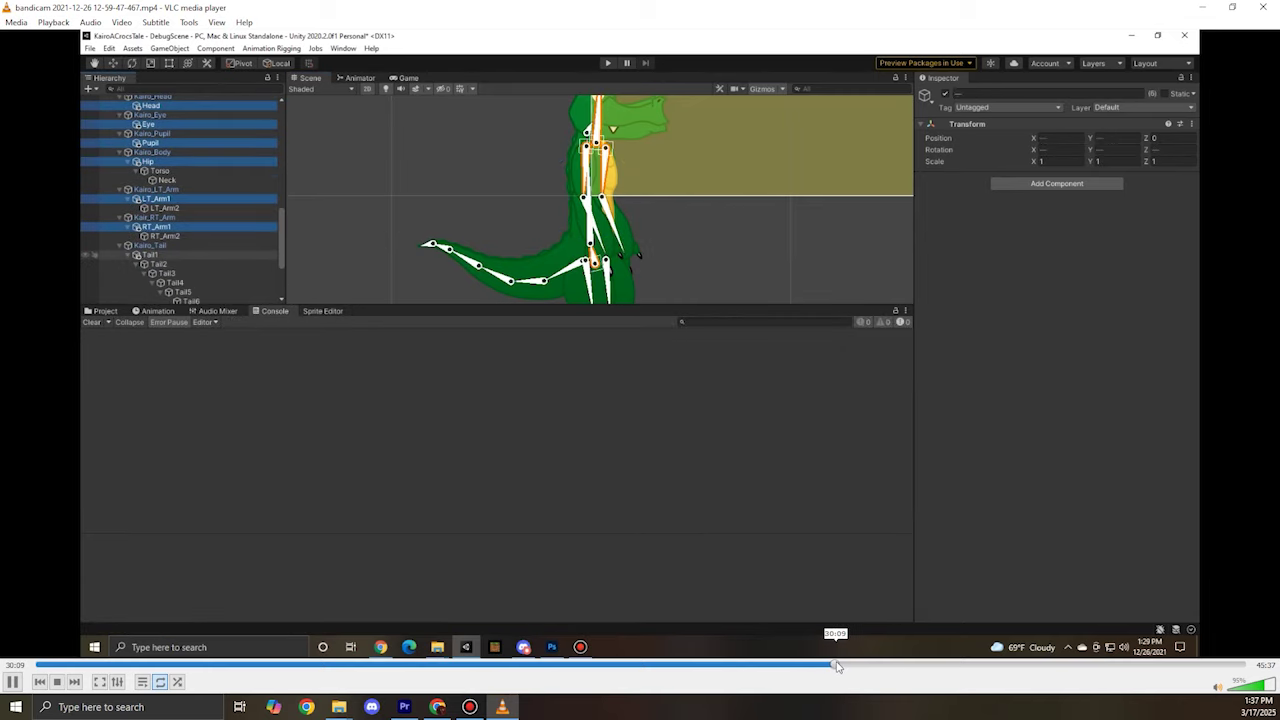
click(862, 665)
click(886, 665)
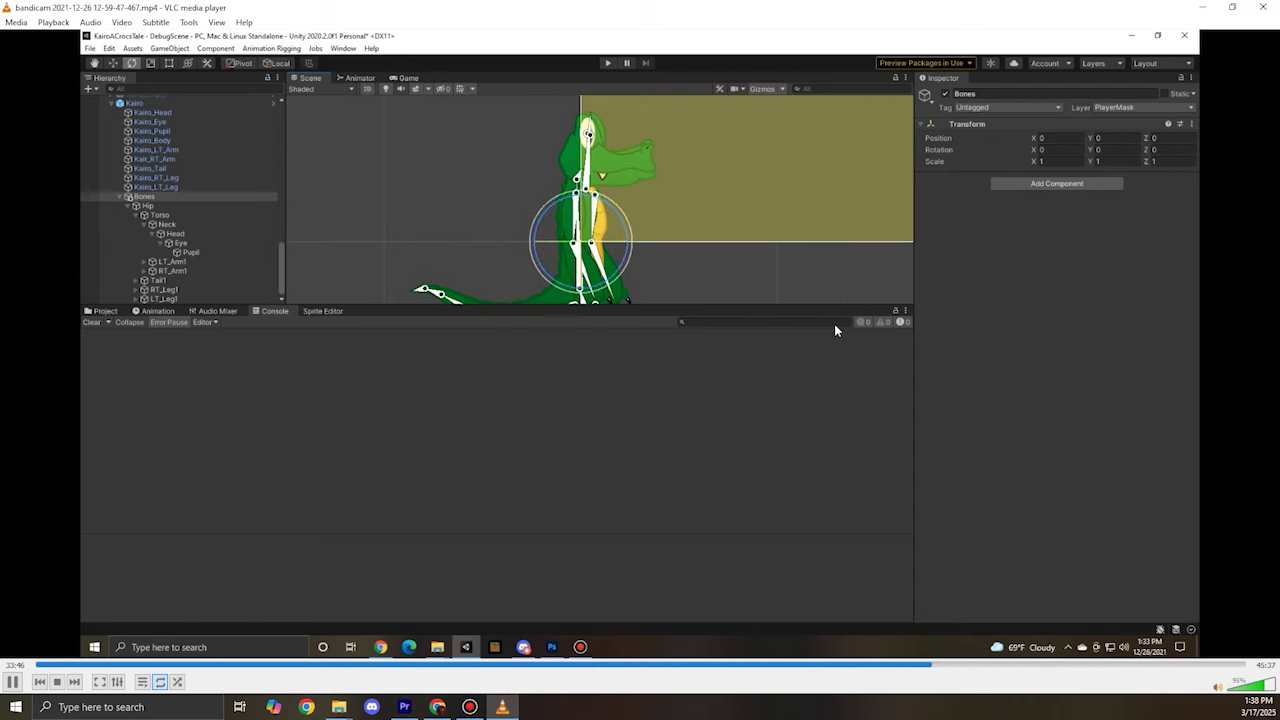
Step: Step through the bone hierarchy checks and settle the recording on the effector placement, at about 36:17
click(954, 665)
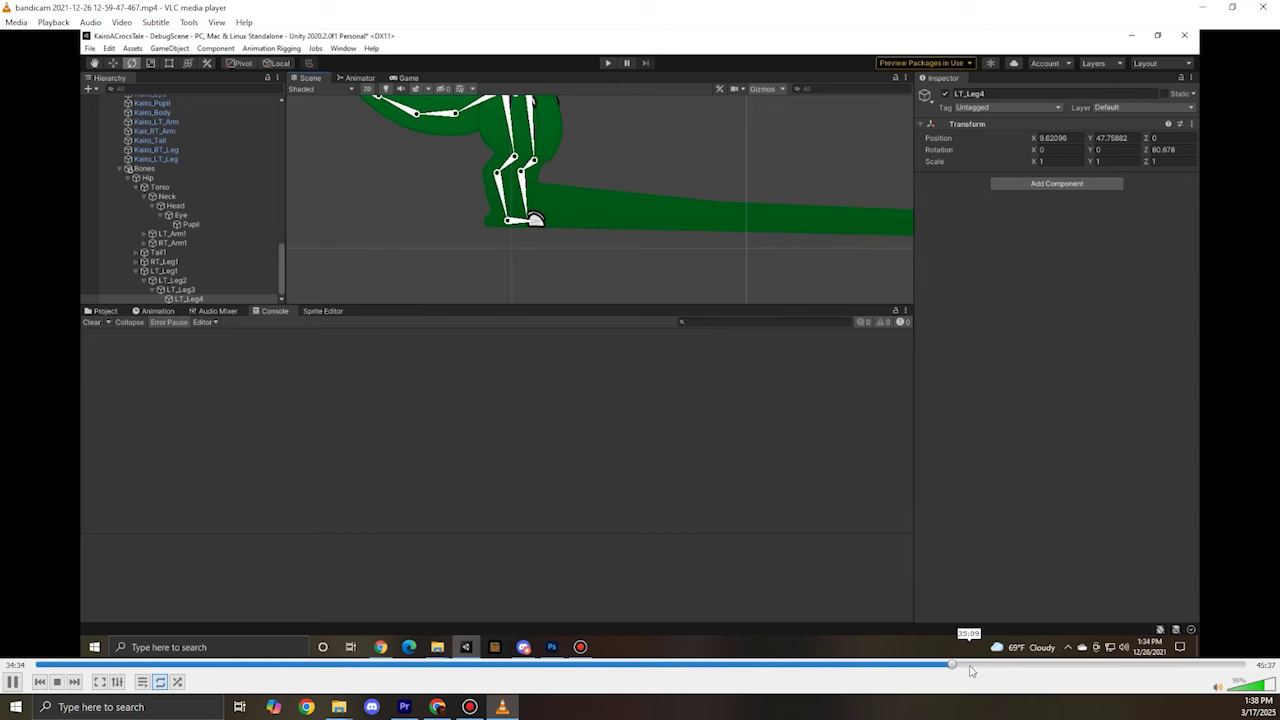
click(944, 665)
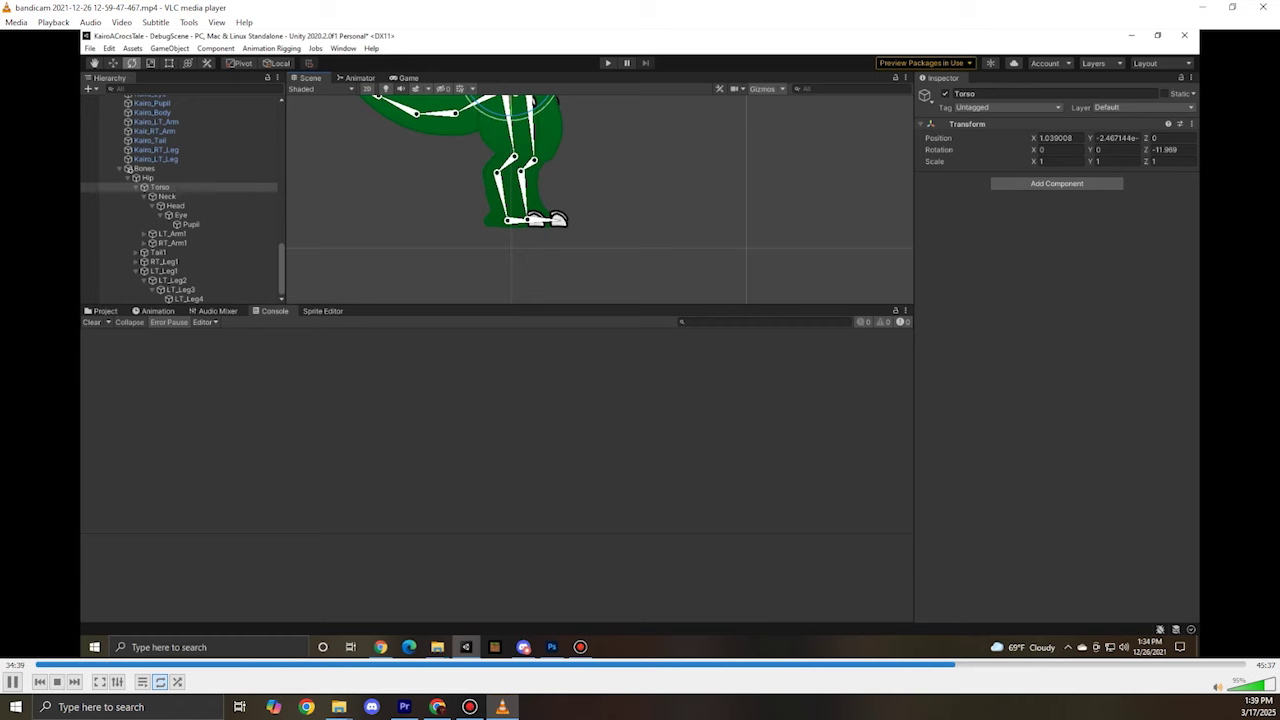
click(980, 667)
click(991, 667)
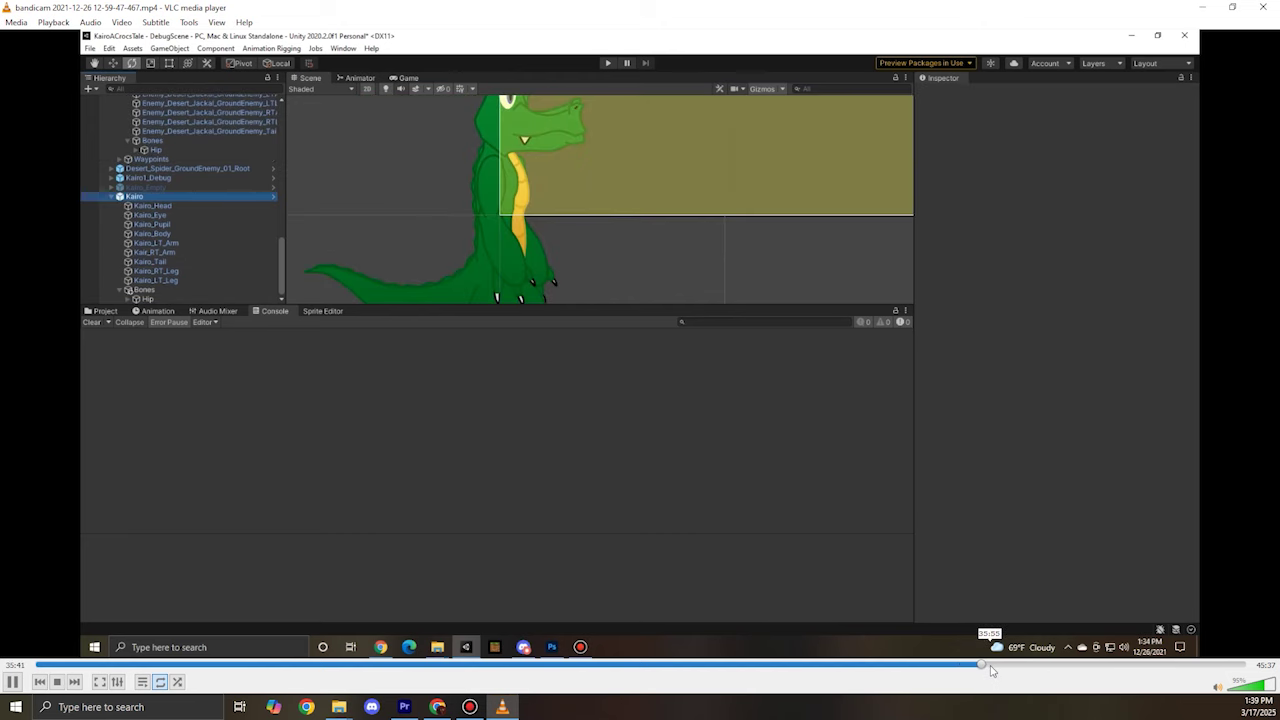
click(1008, 667)
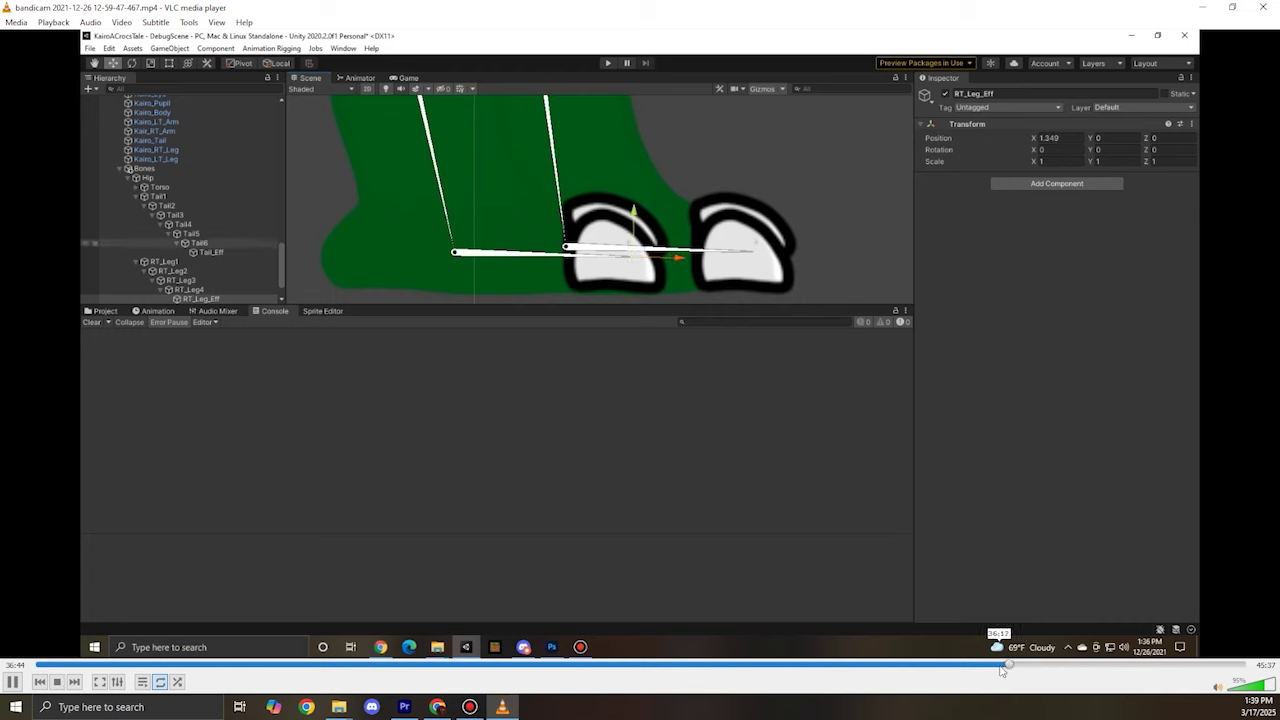
click(999, 666)
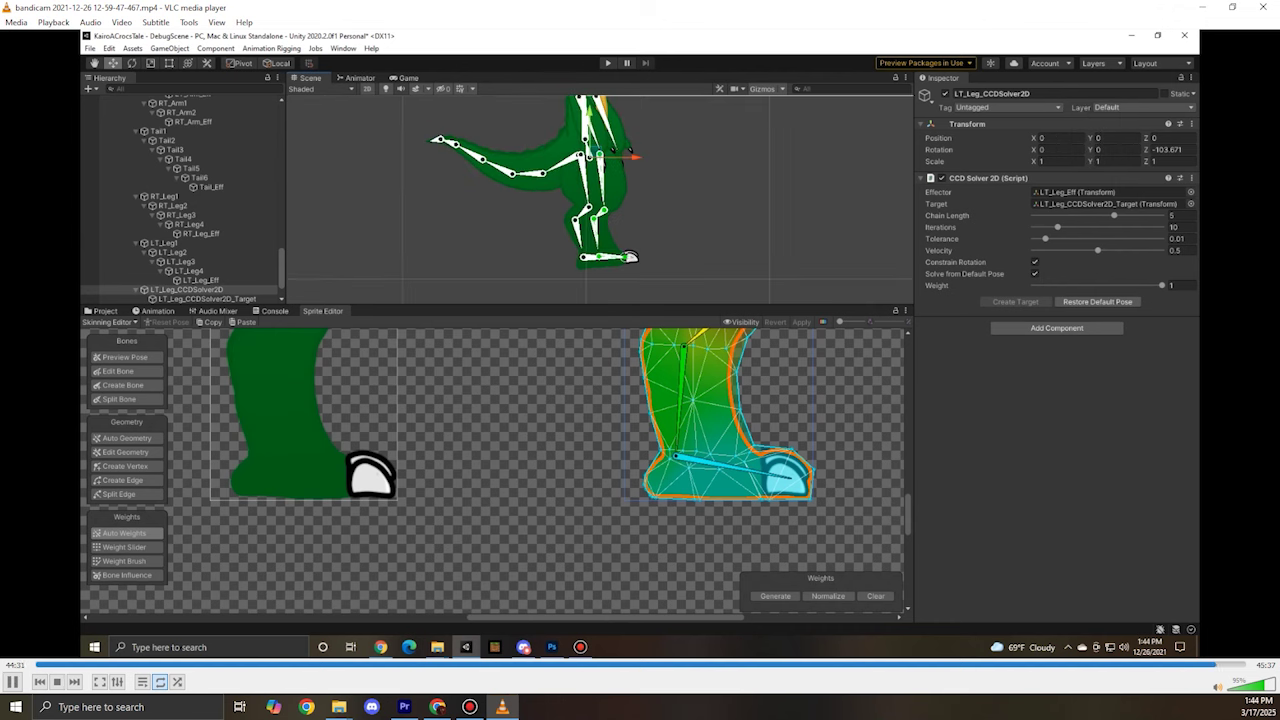
Step: Pause and resume the recording during the left-leg CCD solver setup, at about 44:31 and 44:47
key(space)
key(space)
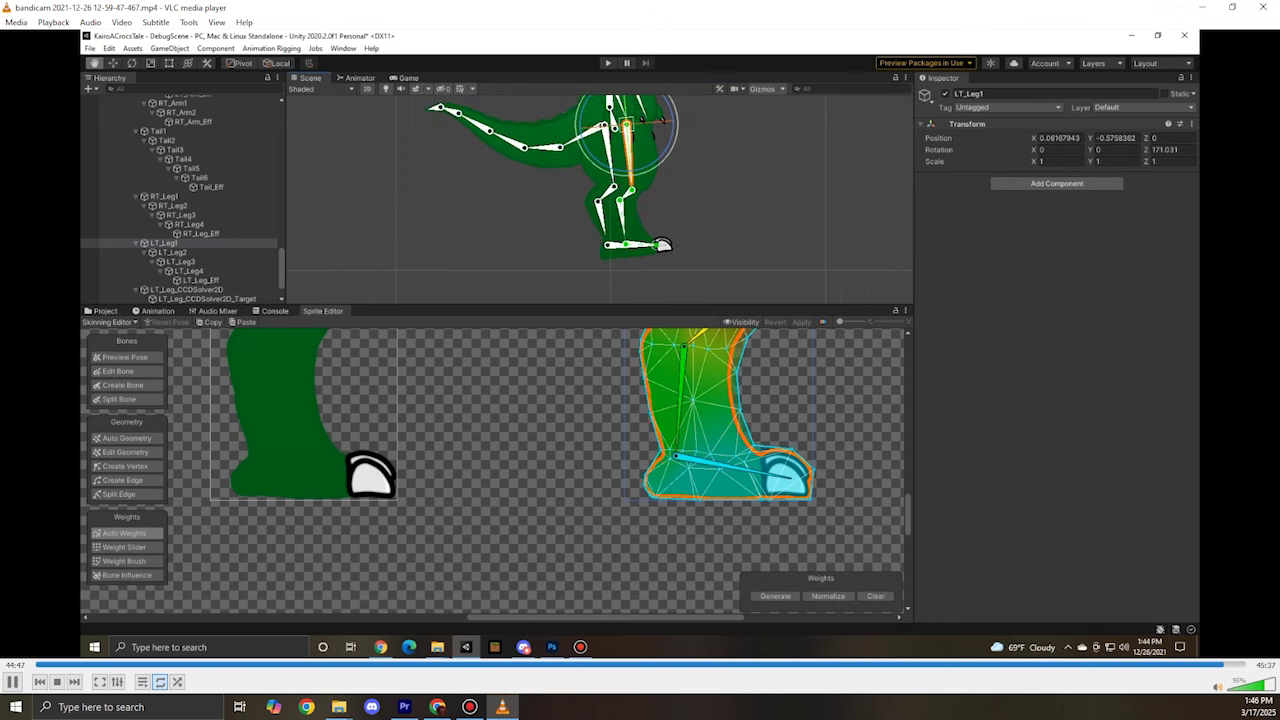
key(space)
key(space)
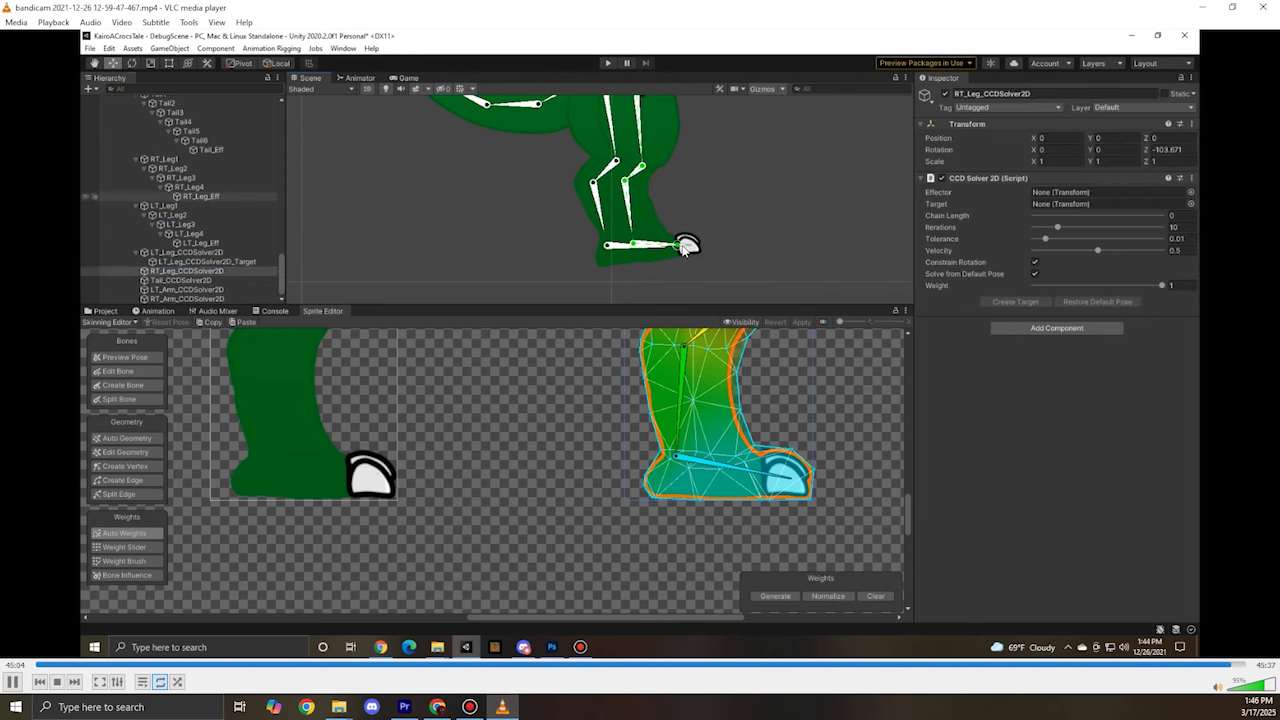
Step: Pause the recording at 45:04, raise the playback volume to 110%, and resume it
key(space)
scroll(679, 252, up, 9)
scroll(679, 252, down, 6)
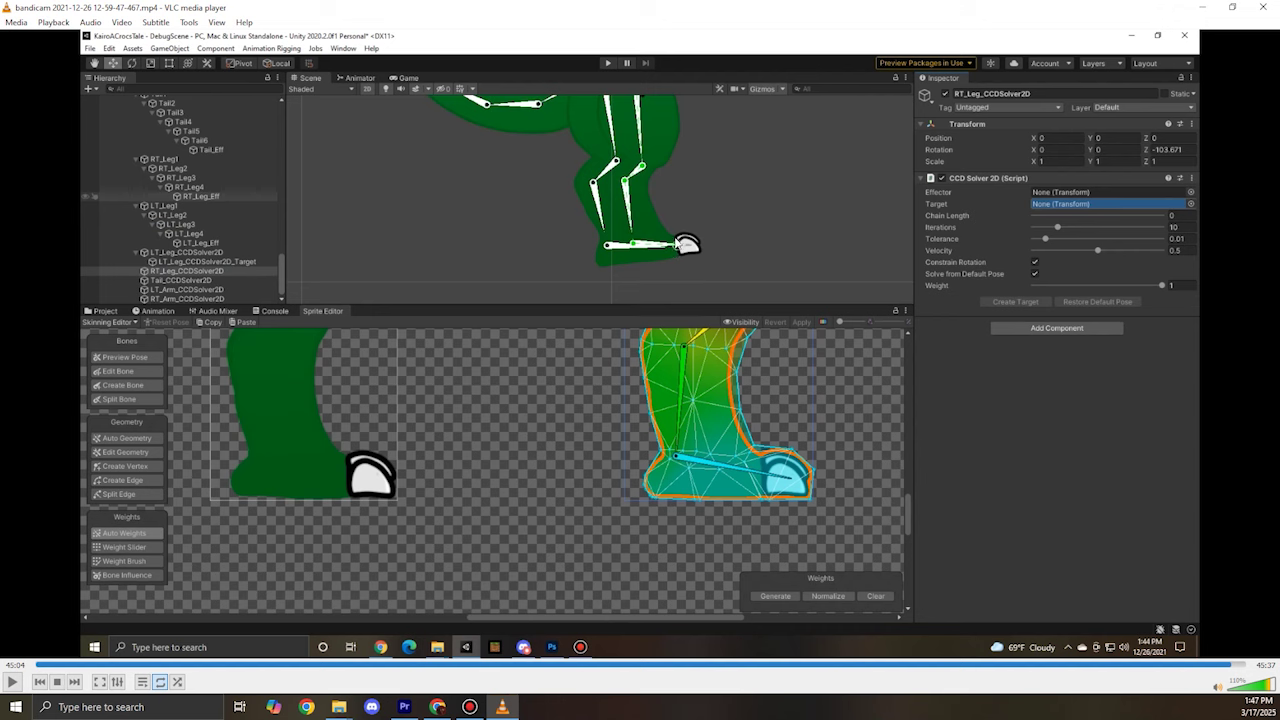
key(space)
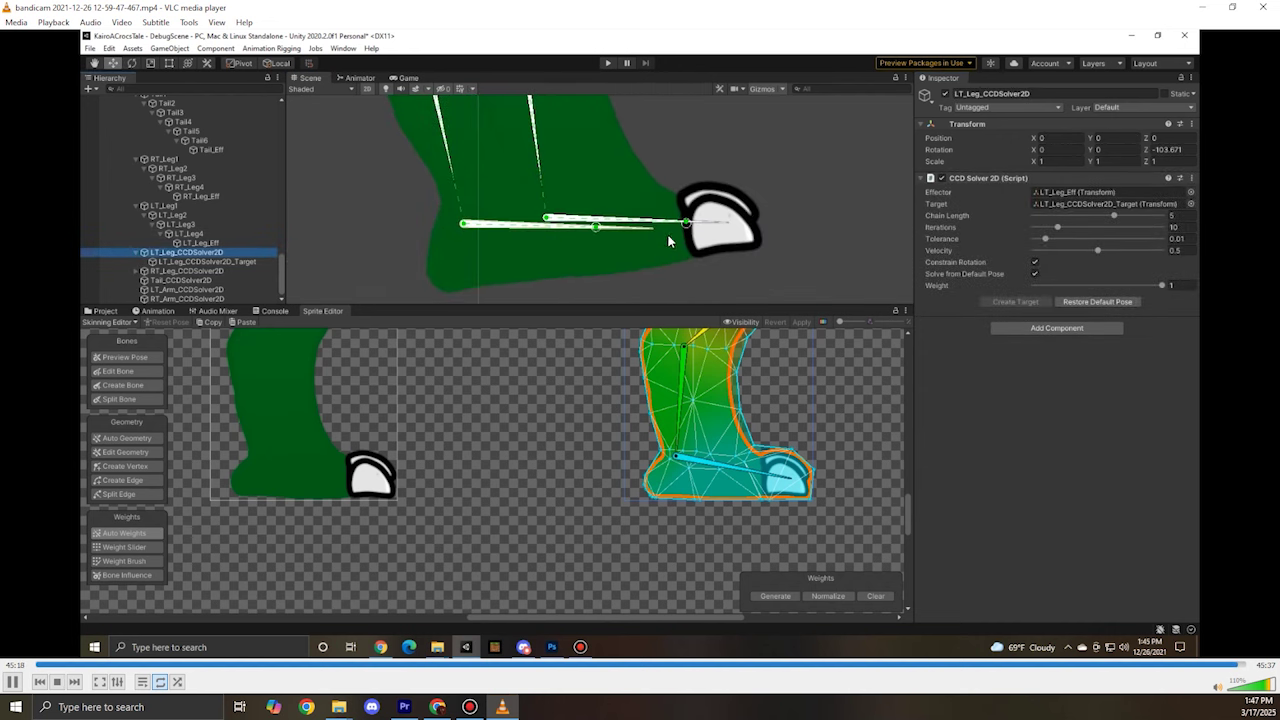
Step: Briefly pause and resume the recording at about 45:18, and return to its final seconds to pause at 45:37
key(space)
key(space)
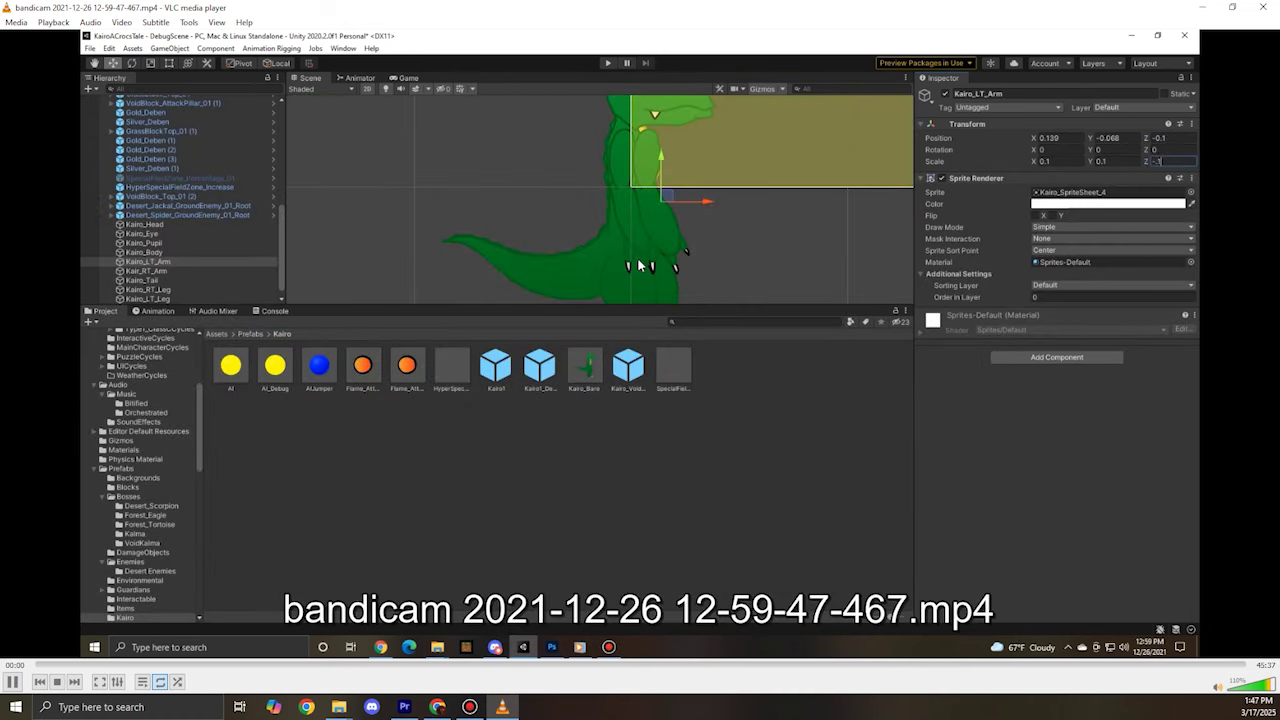
click(1242, 665)
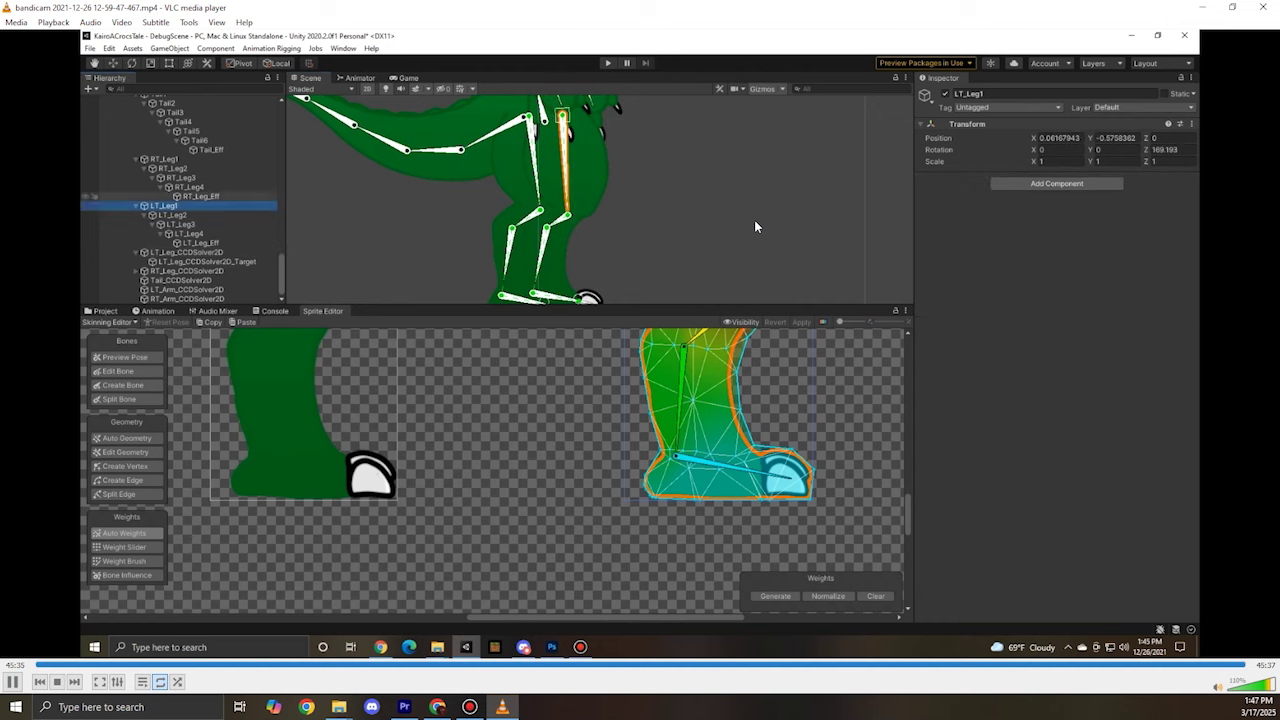
key(space)
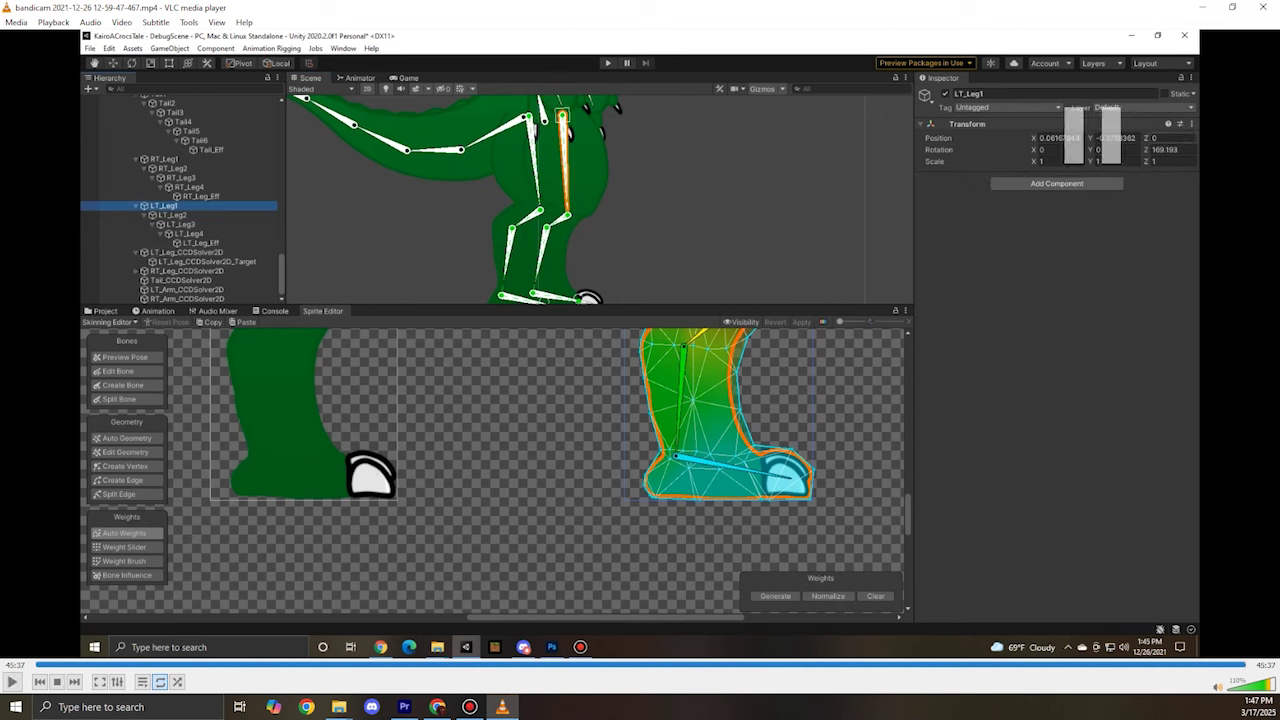